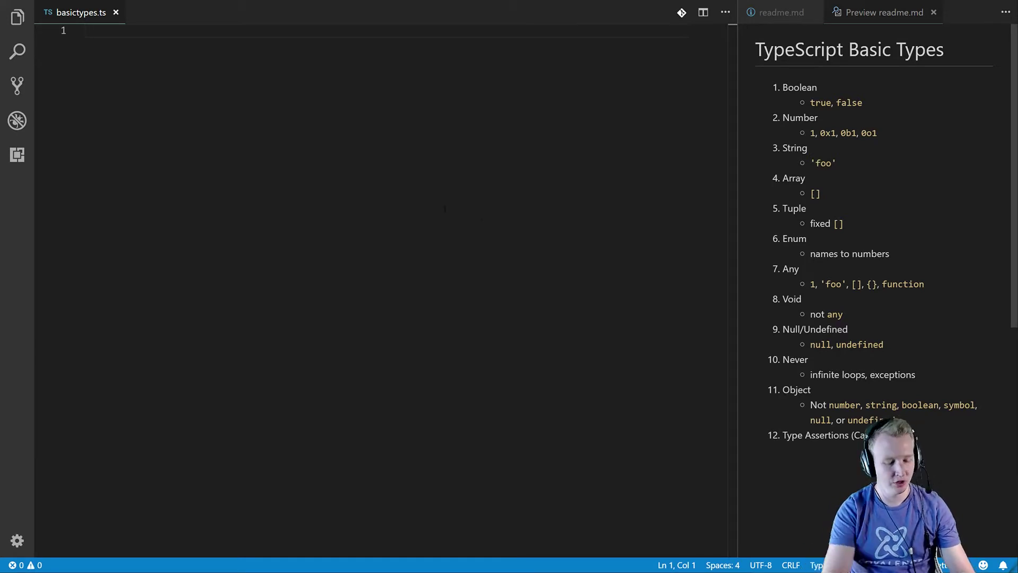
type("let str")
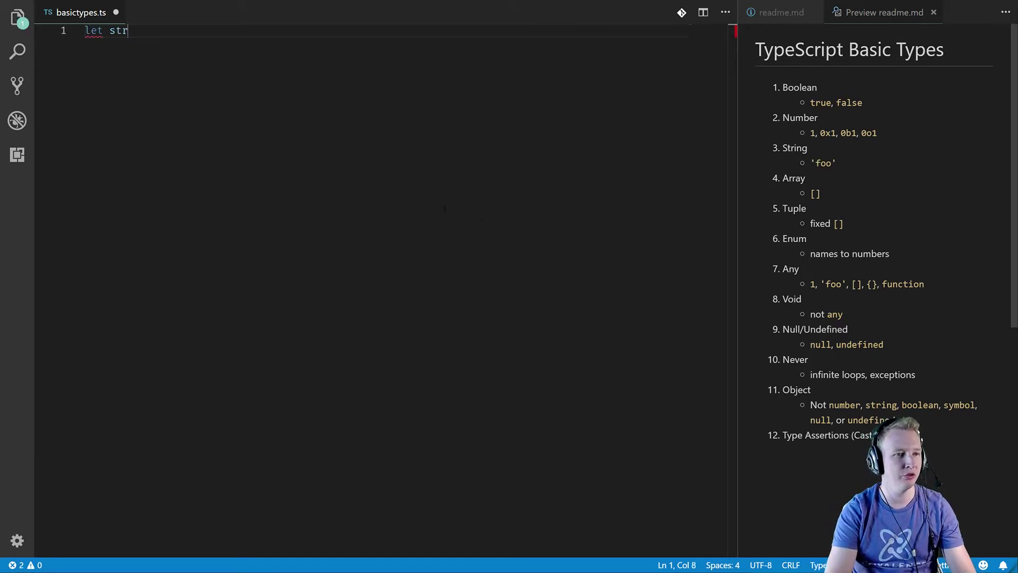
type(": any ")
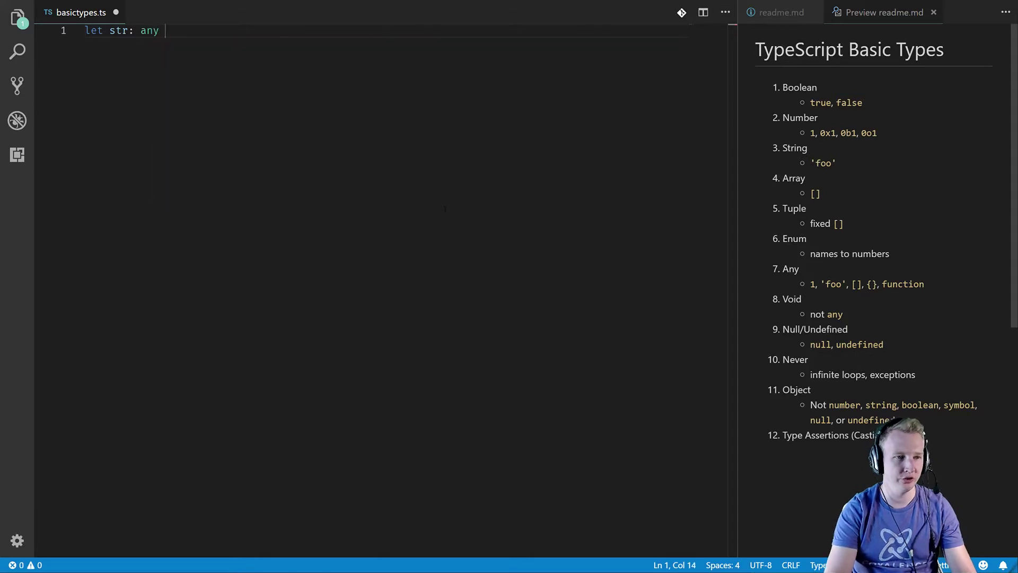
type("= 'My ")
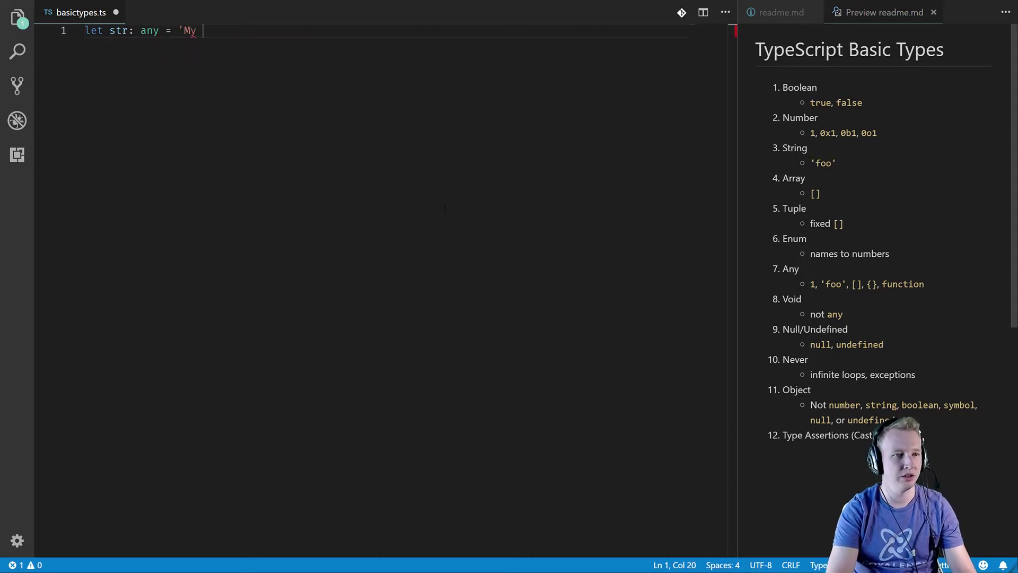
type("string';")
Step: End line 1 after let str: any = 'My string'; and start a new line
key("Return")
key("Return")
key("Return")
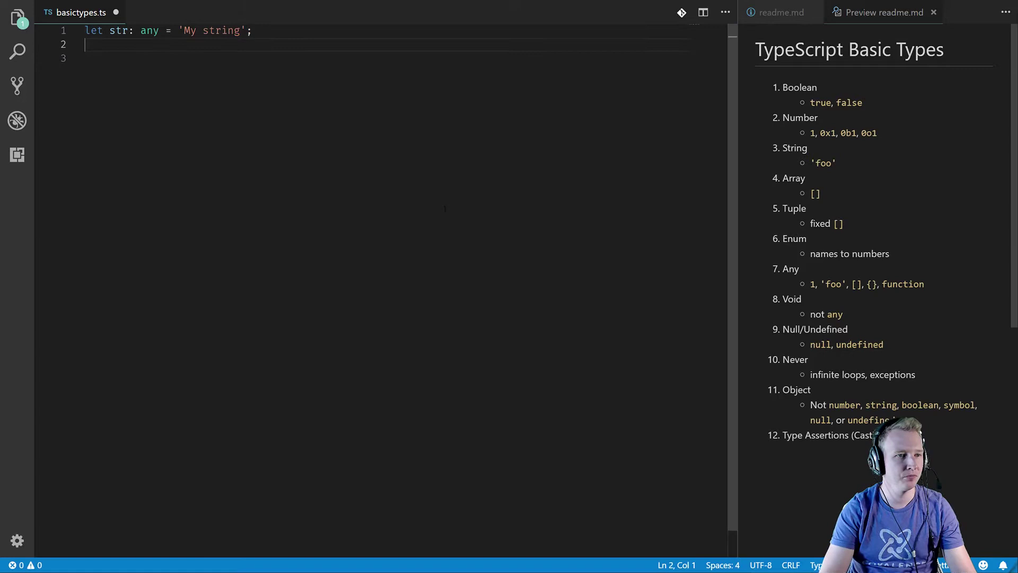
Step: Write let knownStr = <string>str; on line 3 and highlight the <string> assertion
key("Up")
type("str")
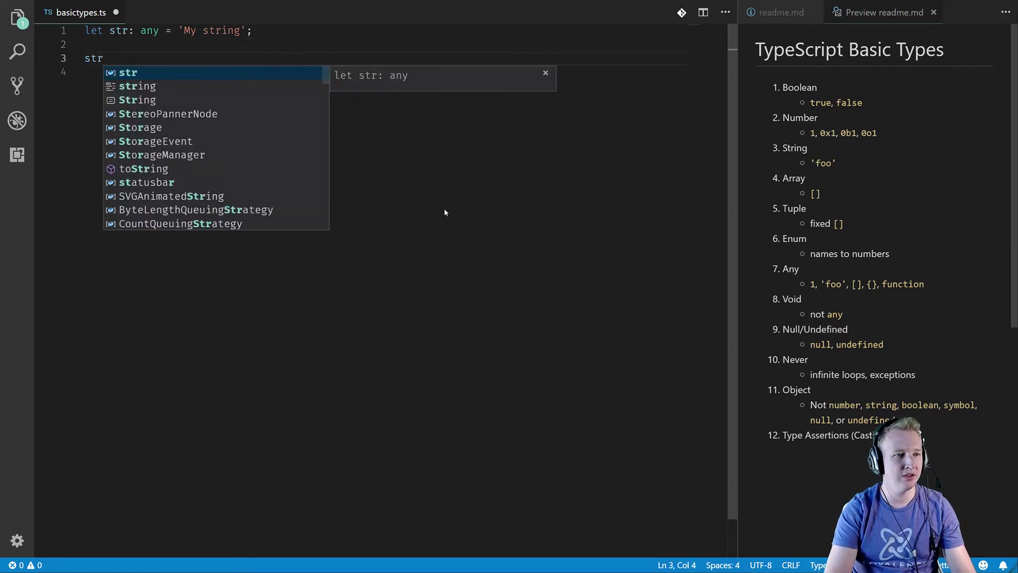
type(".")
key("BackSpace")
key("BackSpace")
key("BackSpace")
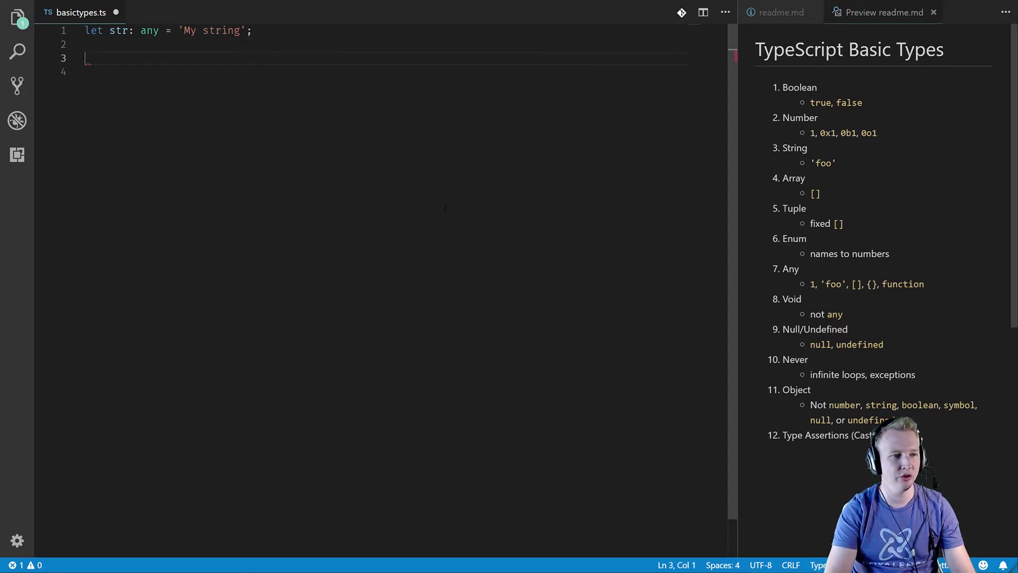
type("let ")
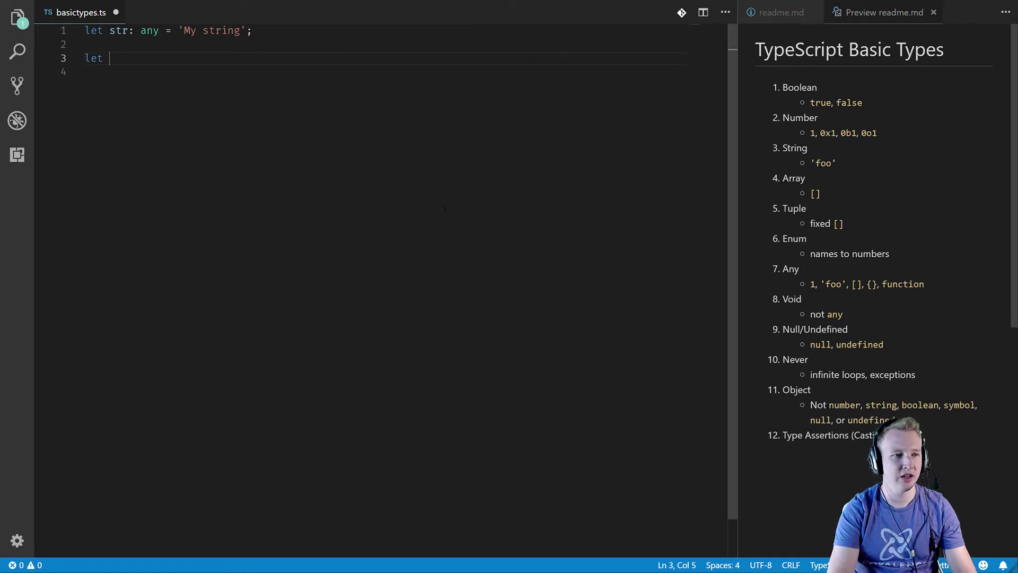
type("knownStr")
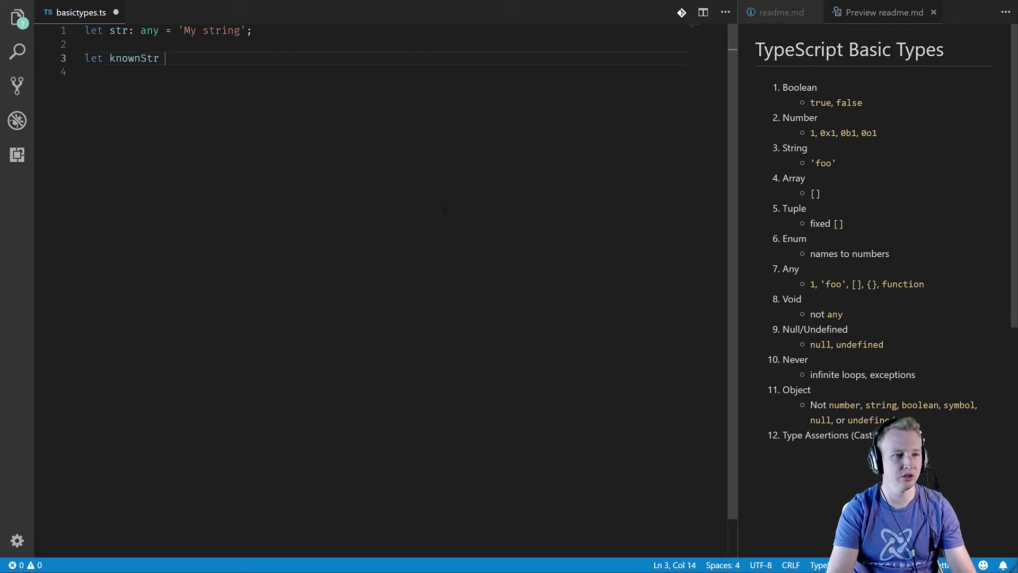
type(" = <str")
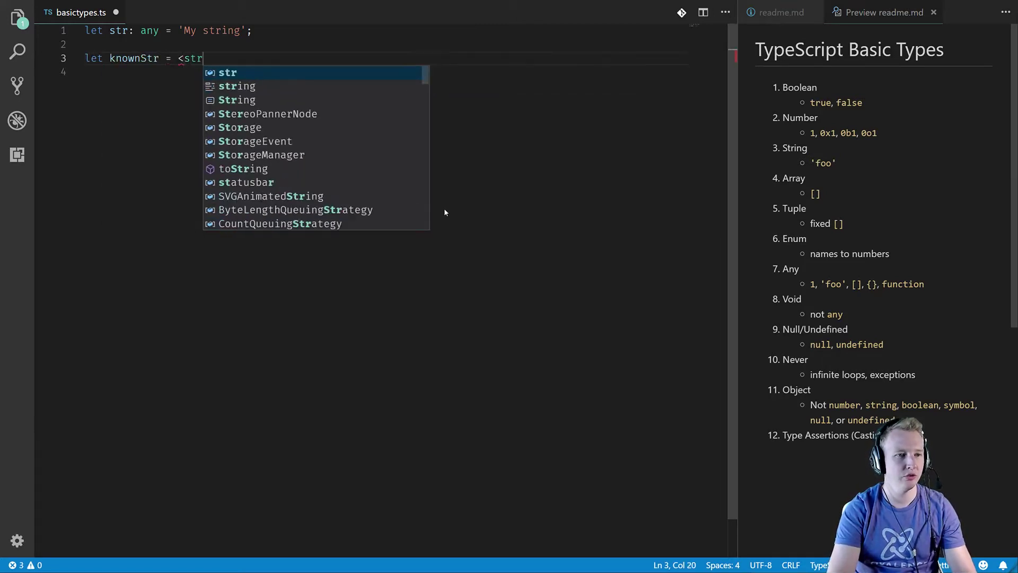
type("ing>str;")
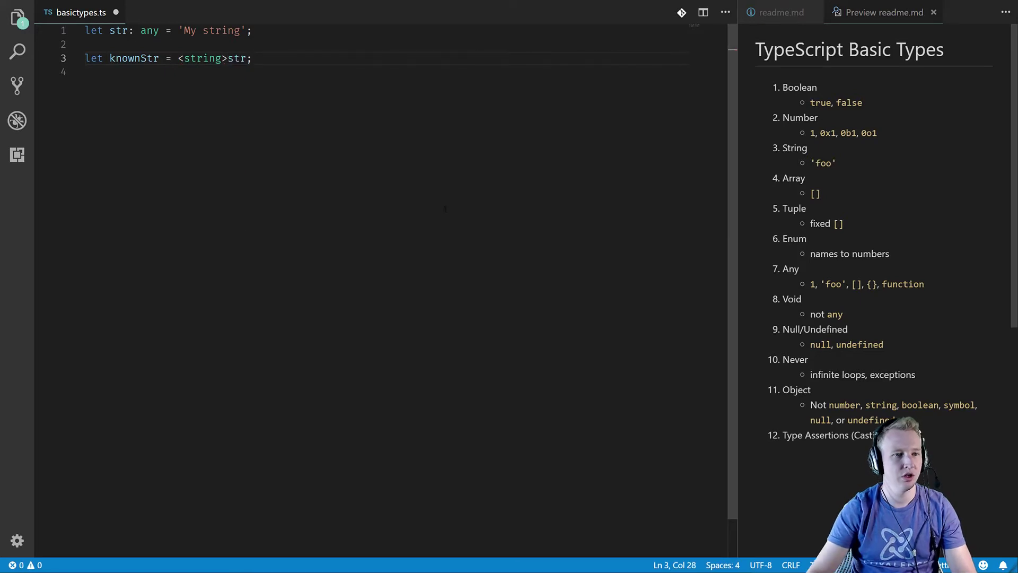
left_click_drag(178, 58, 227, 58)
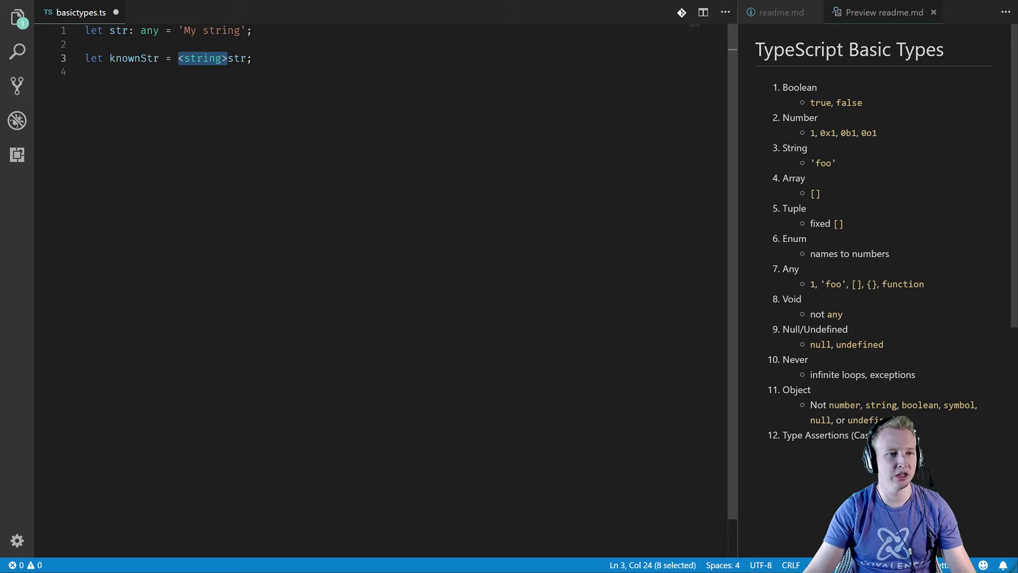
left_click(207, 169)
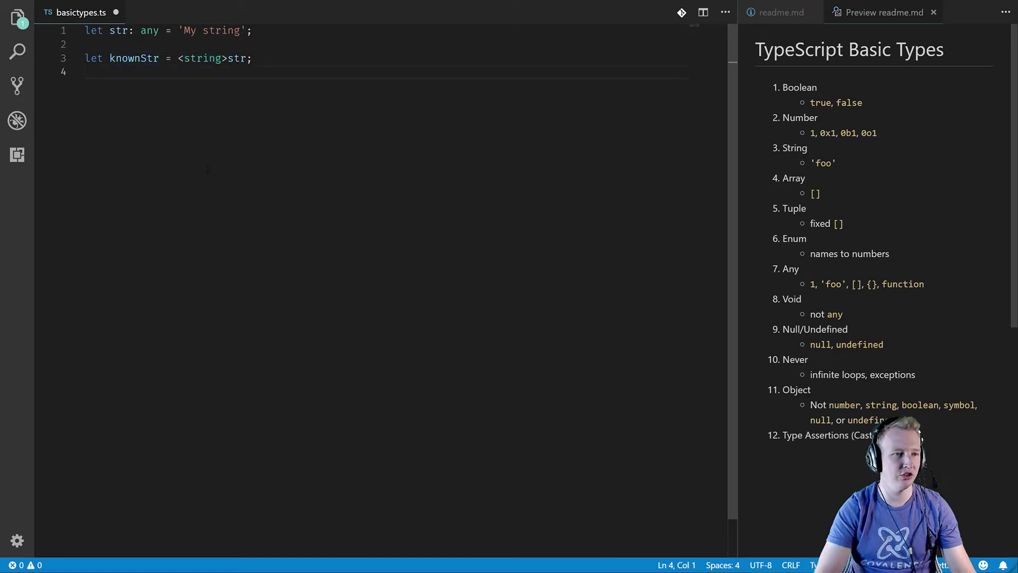
Step: Browse knownStr's string methods in IntelliSense on a test line, then delete it
key("Return")
key("Return")
key("Up")
type("know")
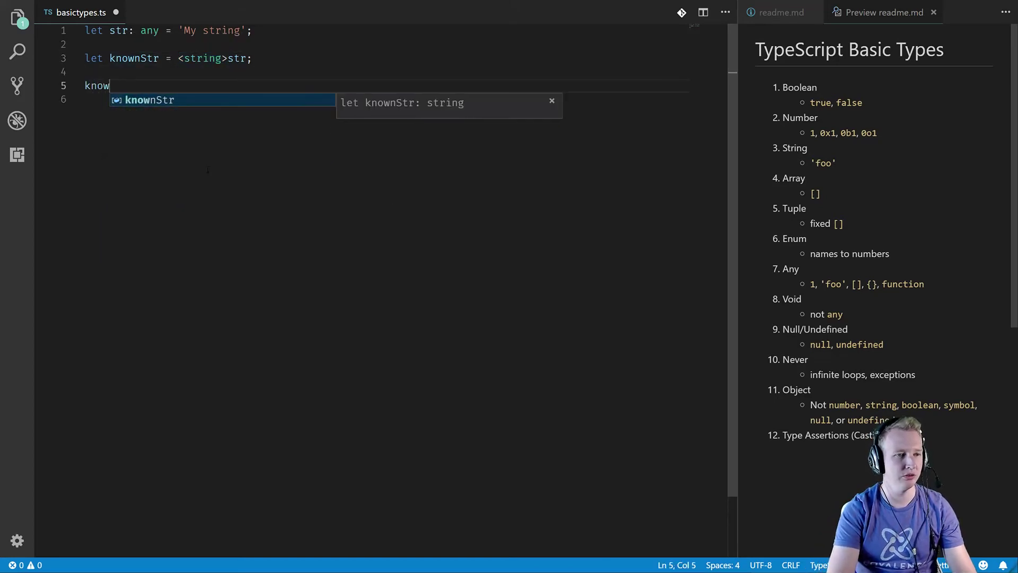
type("nStr.")
key("Down")
key("Down")
key("Down")
key("Down")
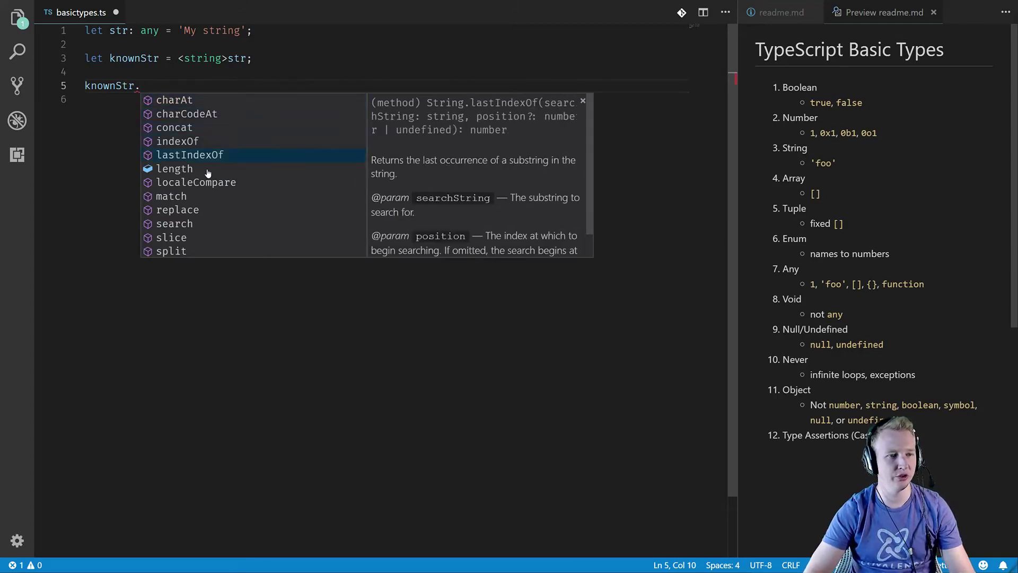
key("Down")
key("Down")
key("Down")
key("Up")
key("Up")
key("BackSpace")
key("ctrl+BackSpace")
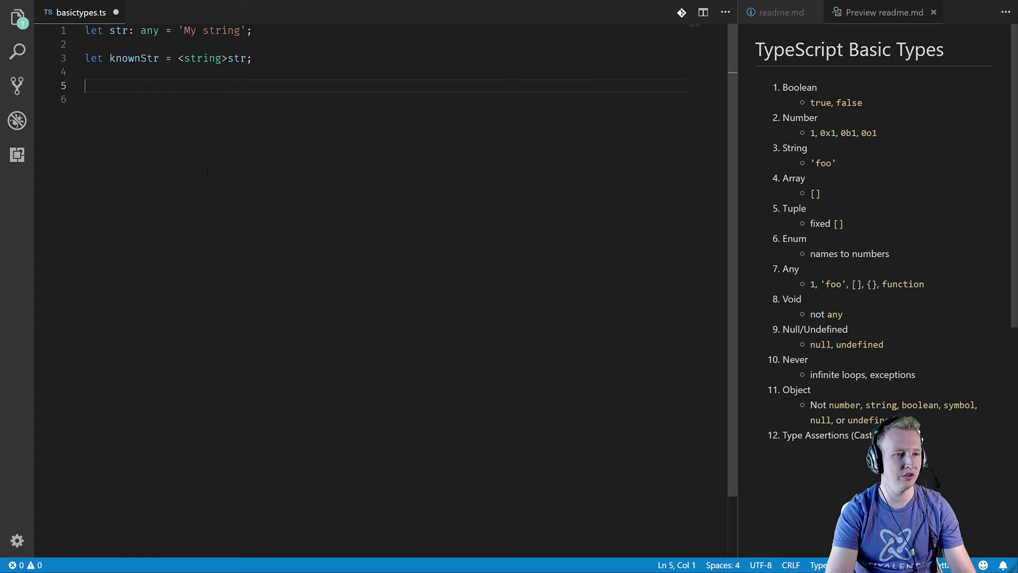
type("let also ")
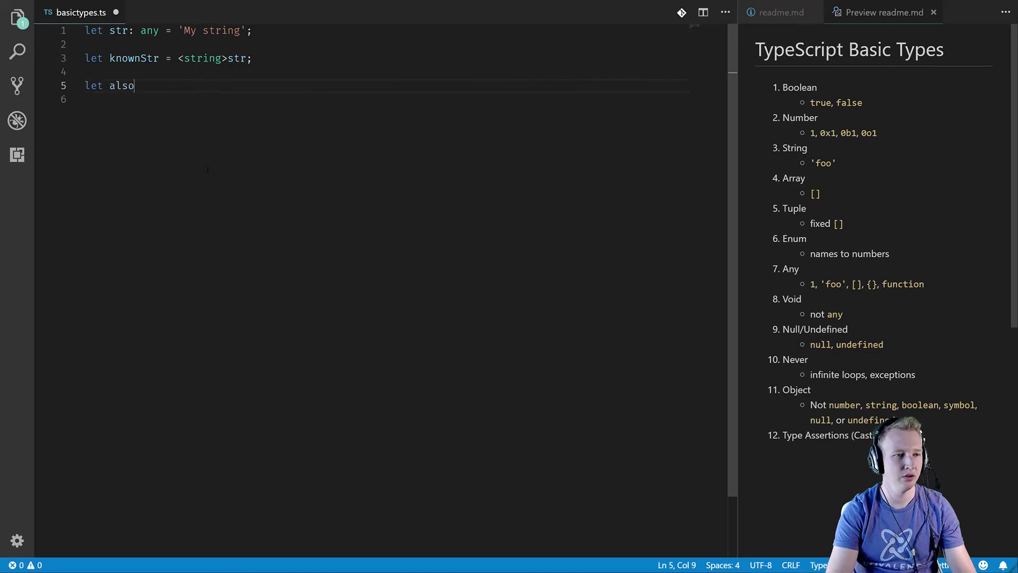
type("= (")
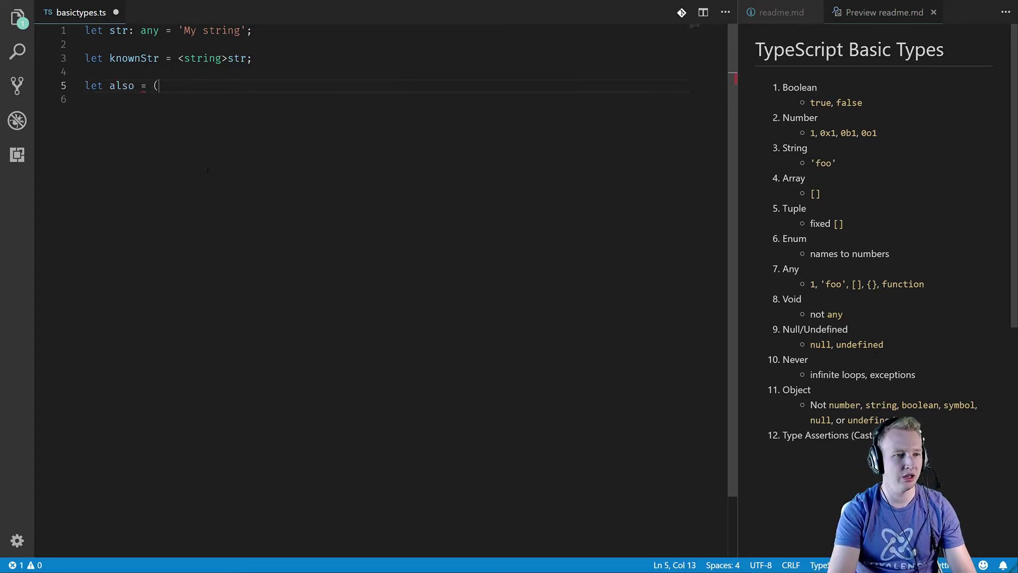
type("str as ")
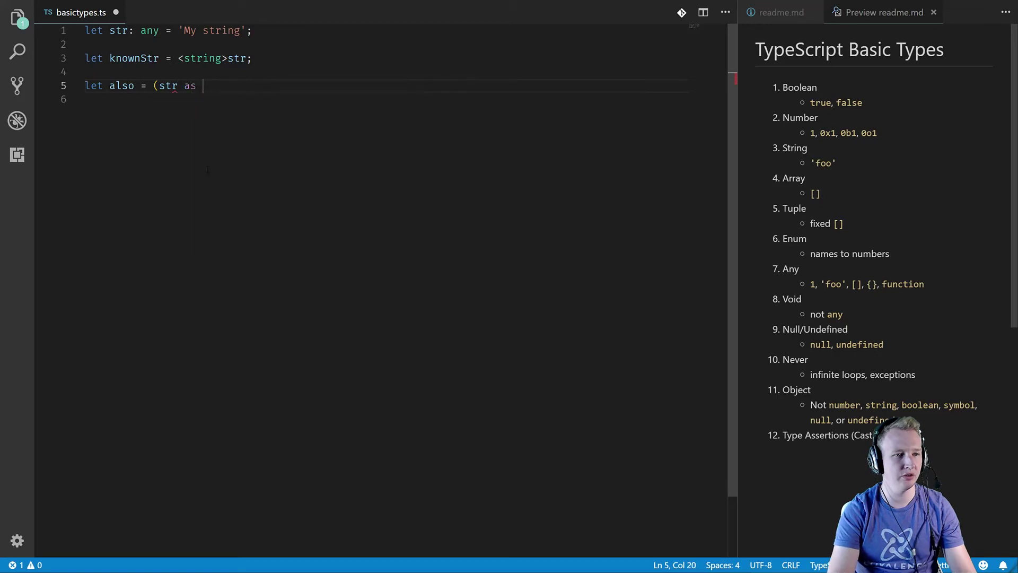
type("string")
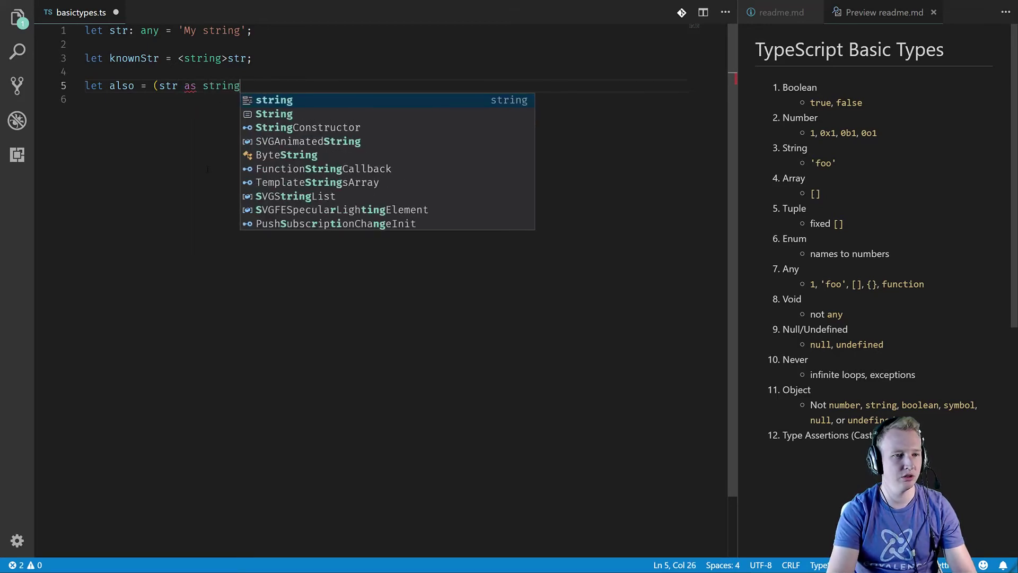
type(");")
Step: Strip the parentheses so line 5 reads let also = str as string;
key("Return")
key("Up")
key("End")
key("Left")
key("BackSpace")
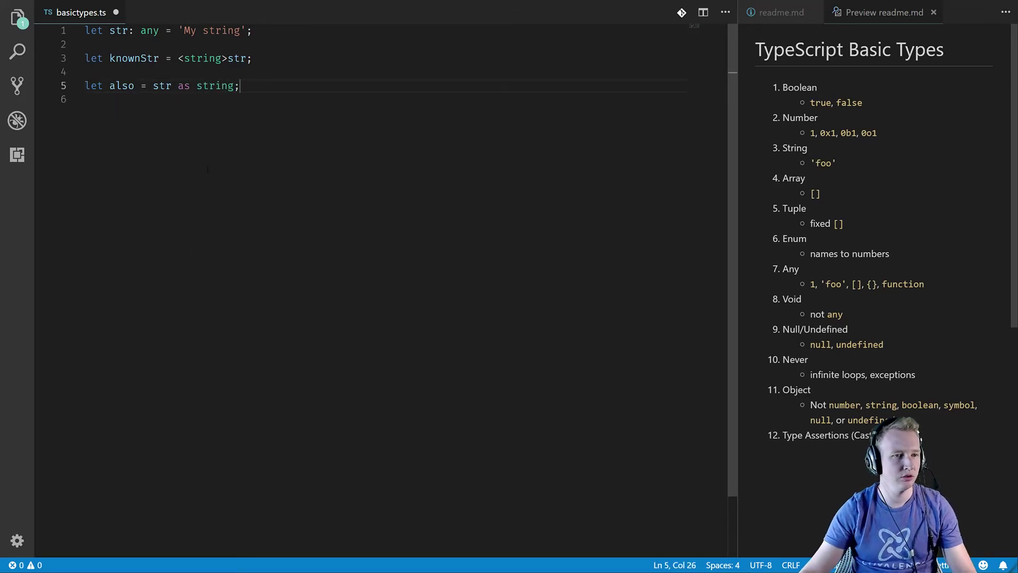
key("Down")
left_click_drag(177, 86, 238, 86)
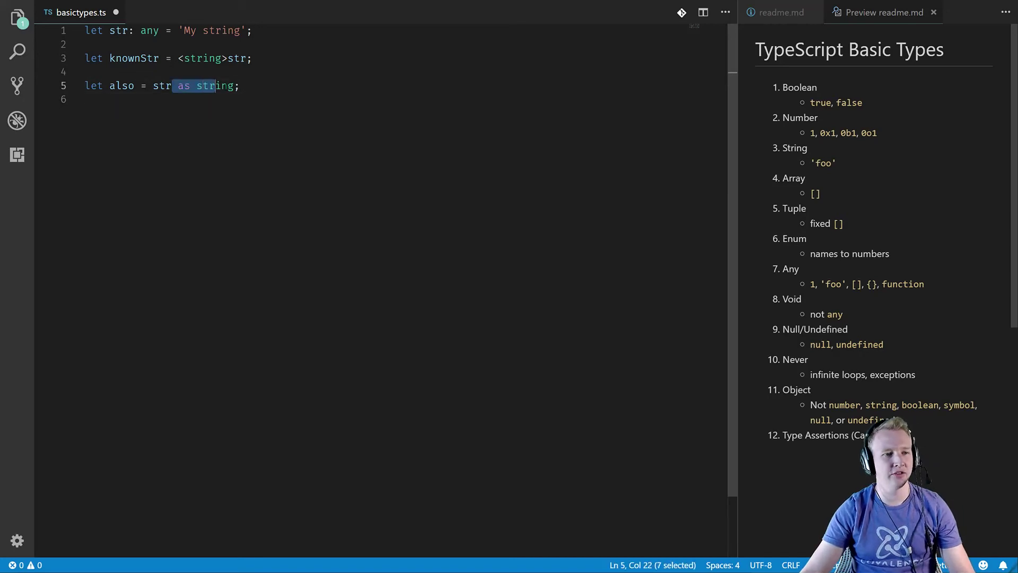
left_click(85, 99)
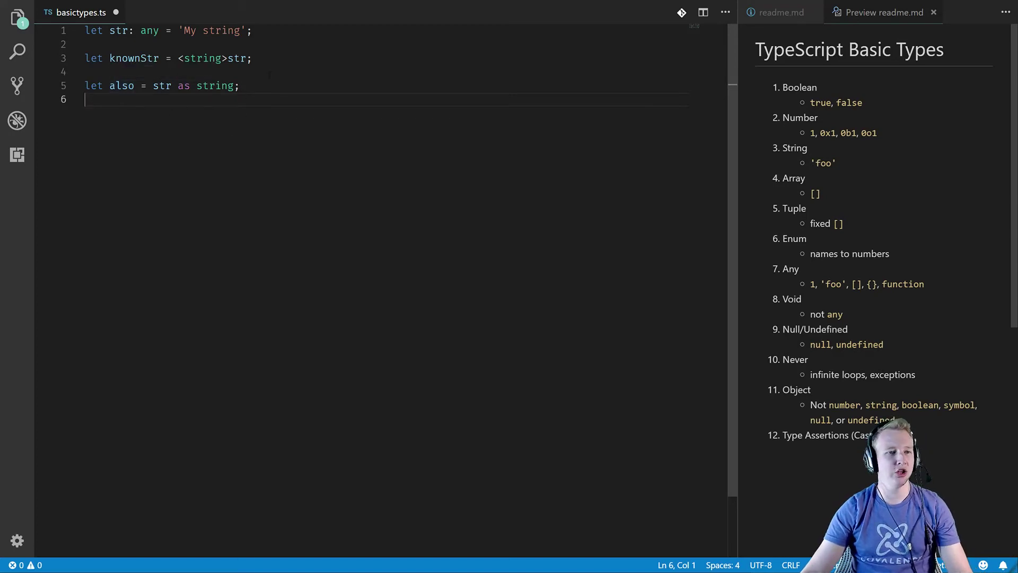
left_click_drag(262, 56, 179, 58)
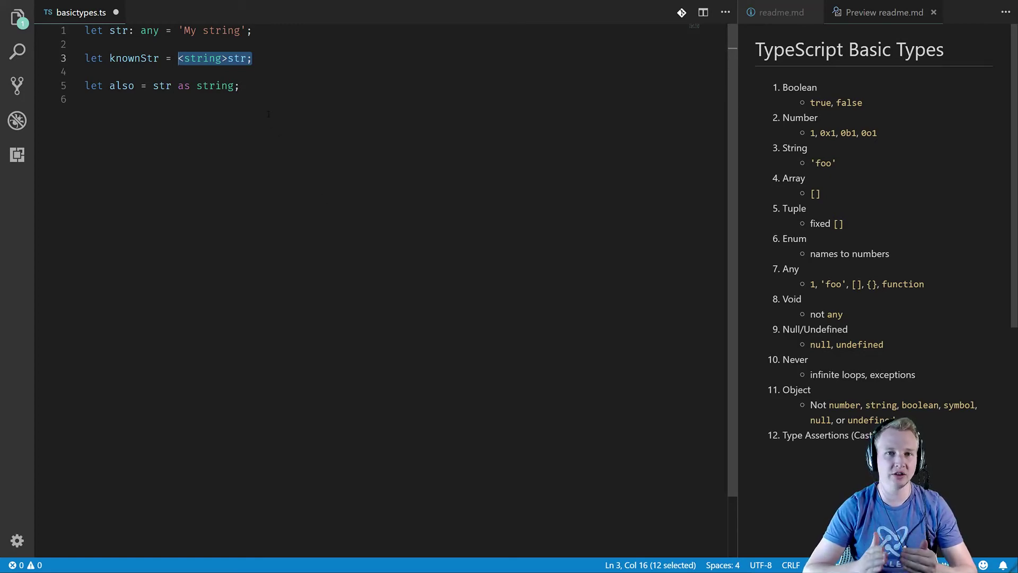
left_click_drag(247, 85, 172, 85)
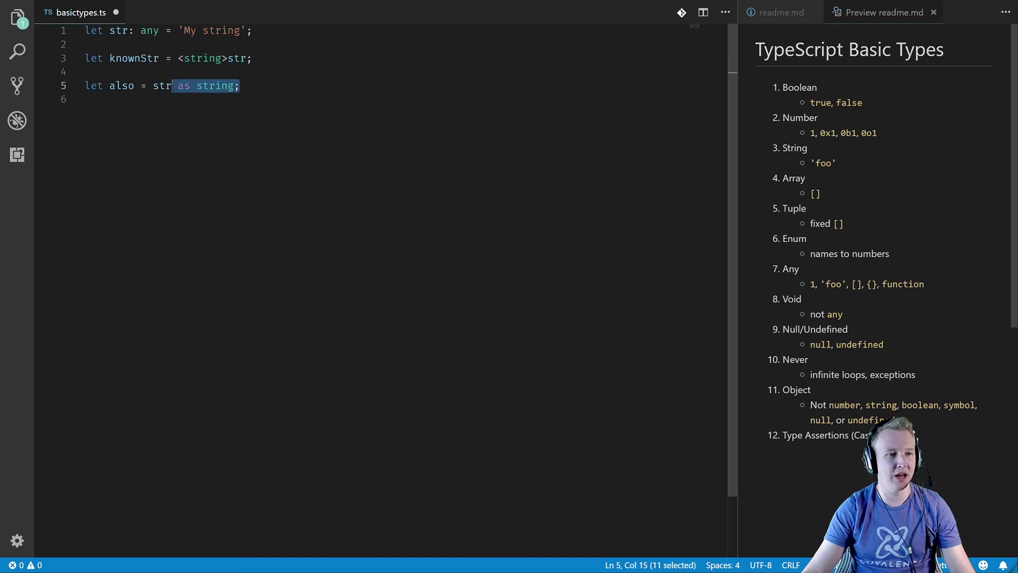
key("Down")
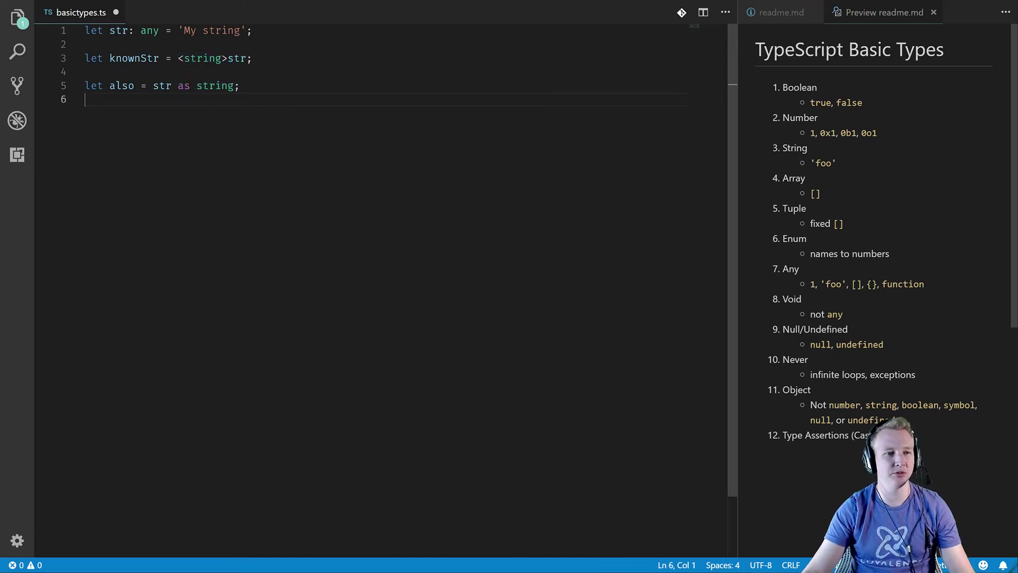
left_click_drag(228, 58, 178, 59)
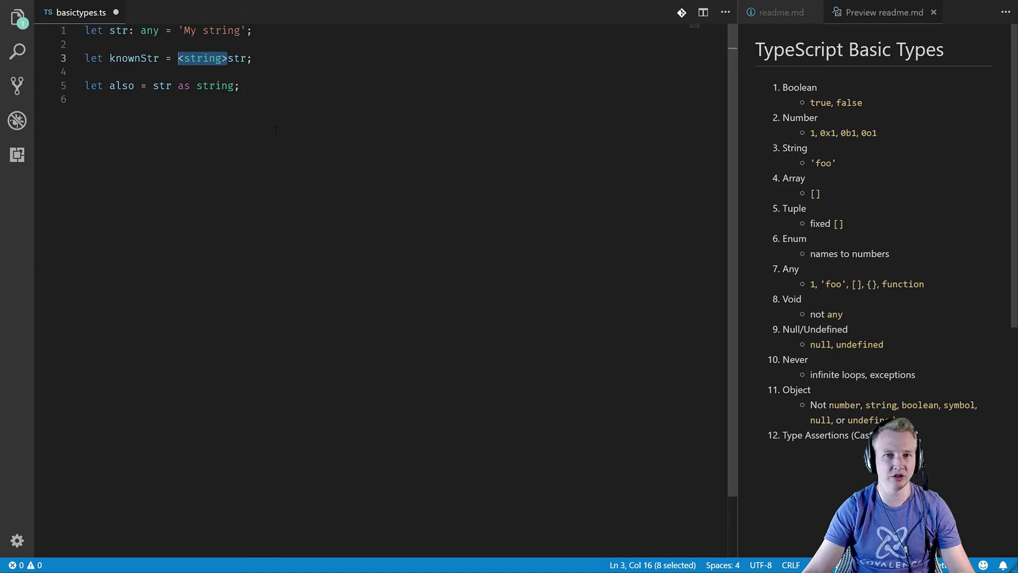
left_click(185, 103)
left_click_drag(251, 85, 109, 31)
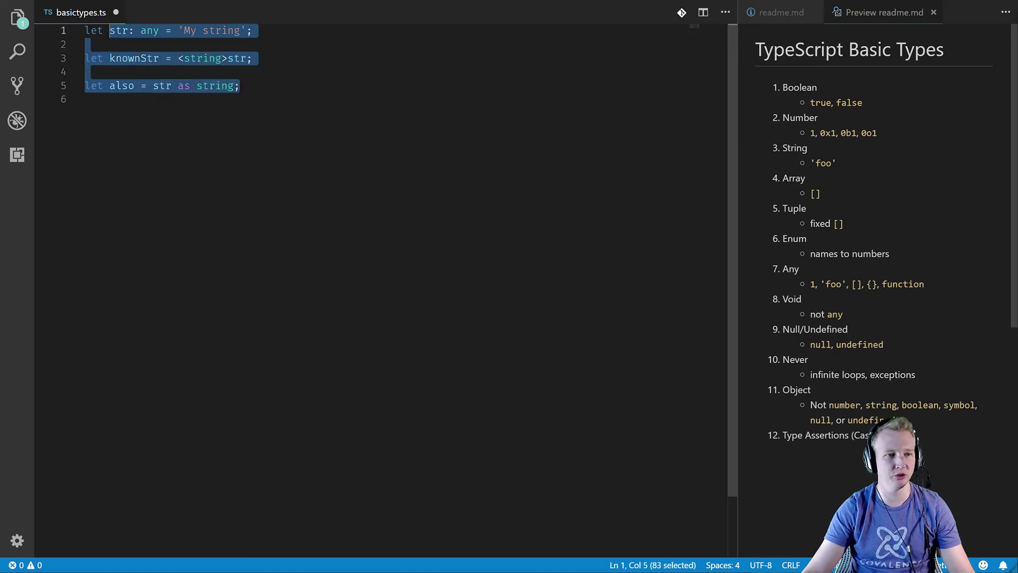
left_click(273, 114)
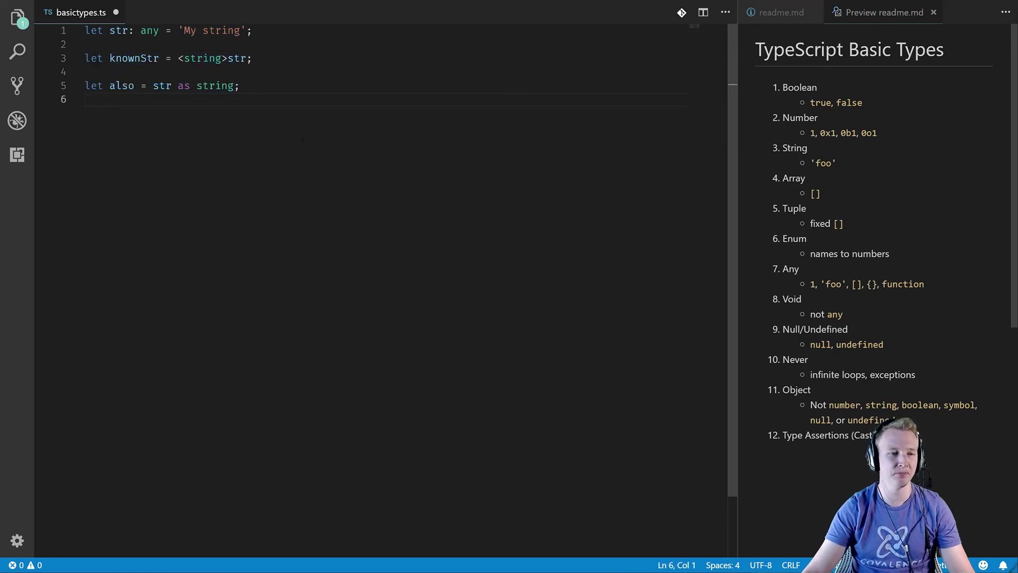